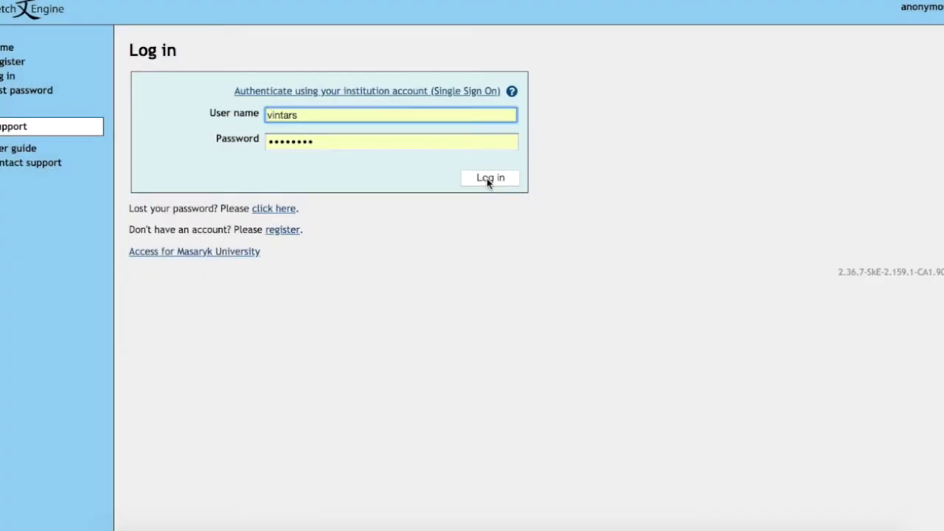
Sign in, browse the Featured, Parallel and All corpus listings, then return to My own corpora.
{"action": "left_click", "coordinate": [489, 179]}
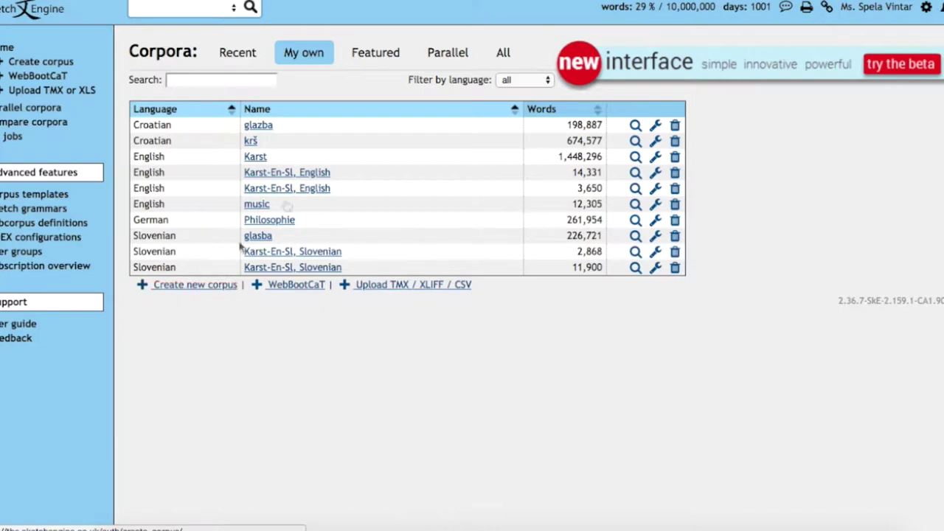
{"action": "left_click", "coordinate": [378, 55]}
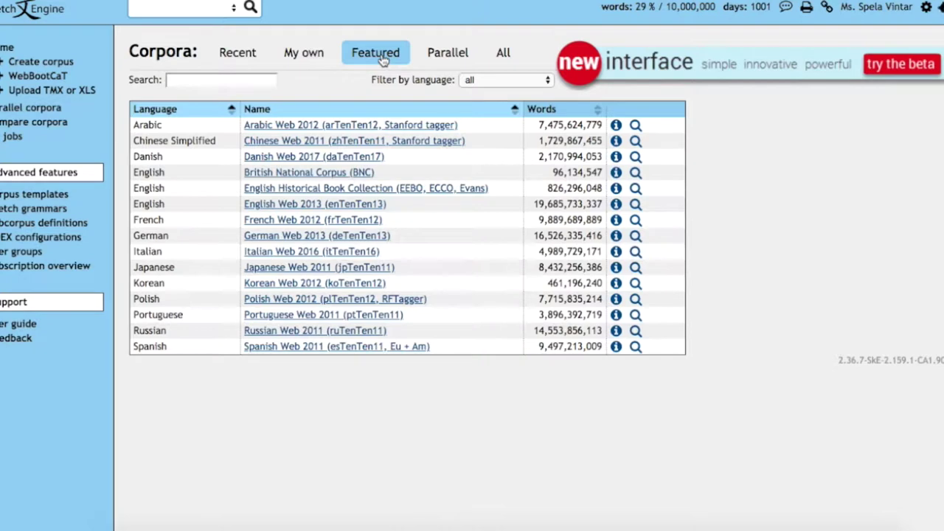
{"action": "left_click", "coordinate": [448, 57]}
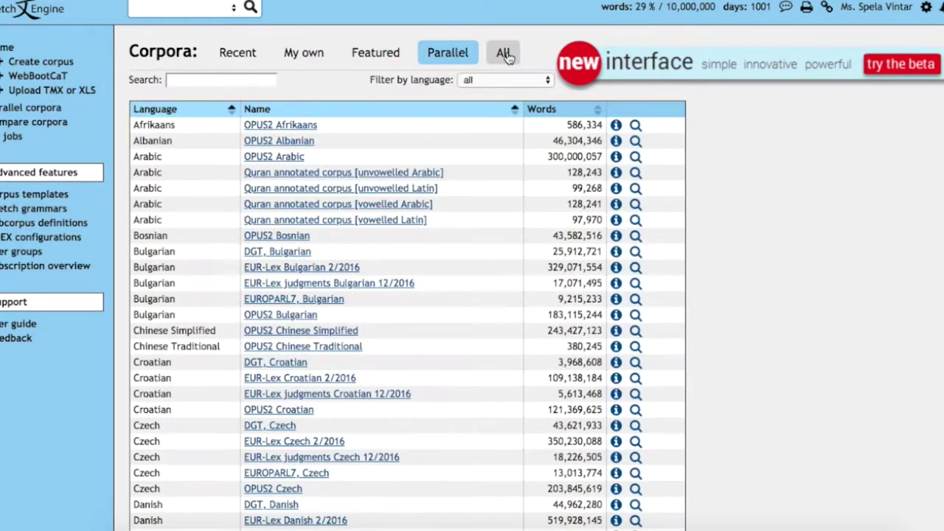
{"action": "left_click", "coordinate": [504, 55]}
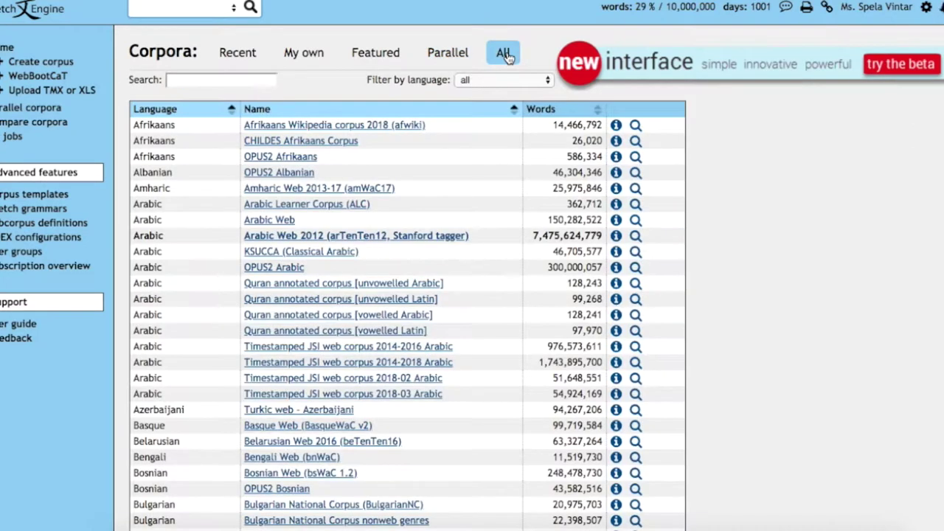
{"action": "left_click", "coordinate": [308, 59]}
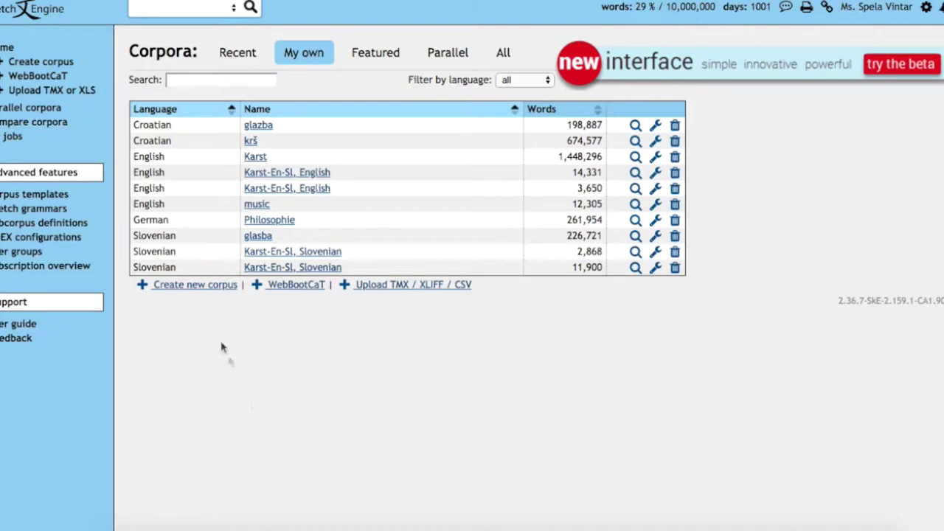
Create a new corpus named Karstology with English as its language.
{"action": "left_click", "coordinate": [195, 285]}
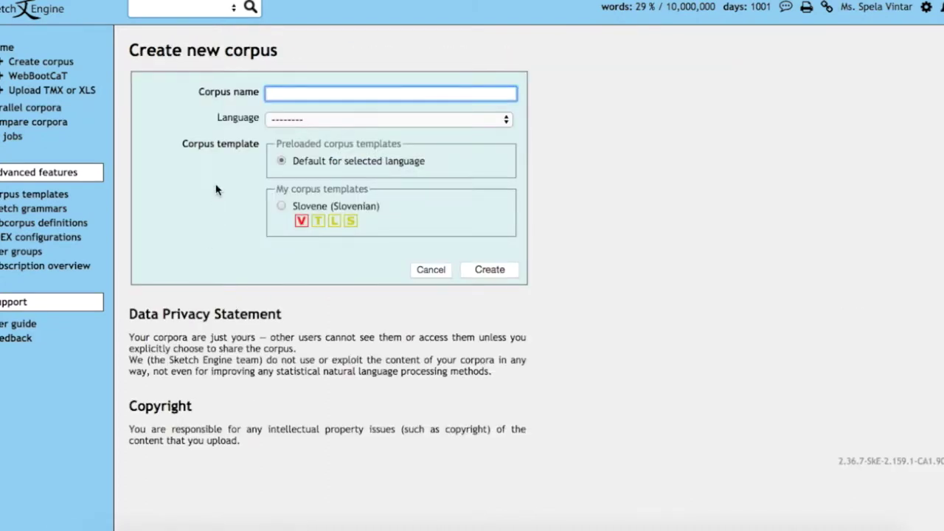
{"action": "type", "text": "Karstology"}
{"action": "left_click", "coordinate": [319, 123]}
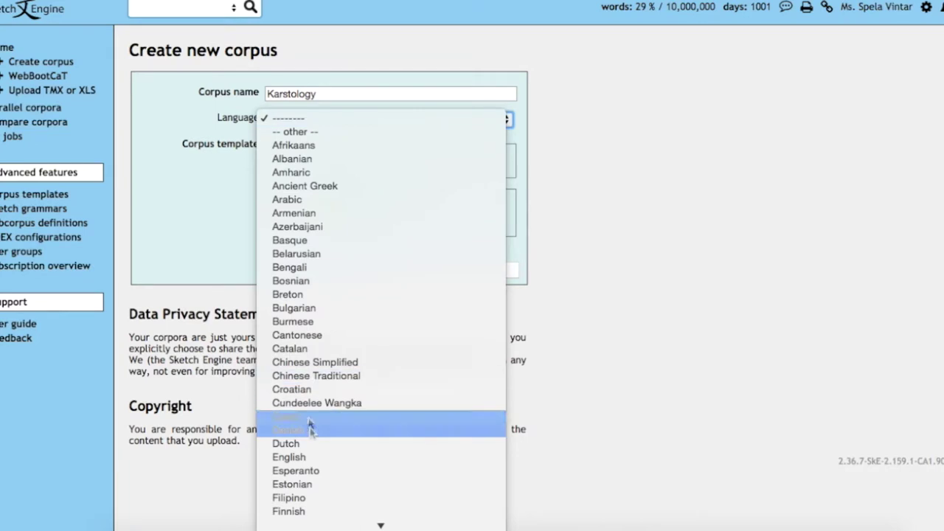
{"action": "left_click", "coordinate": [314, 457]}
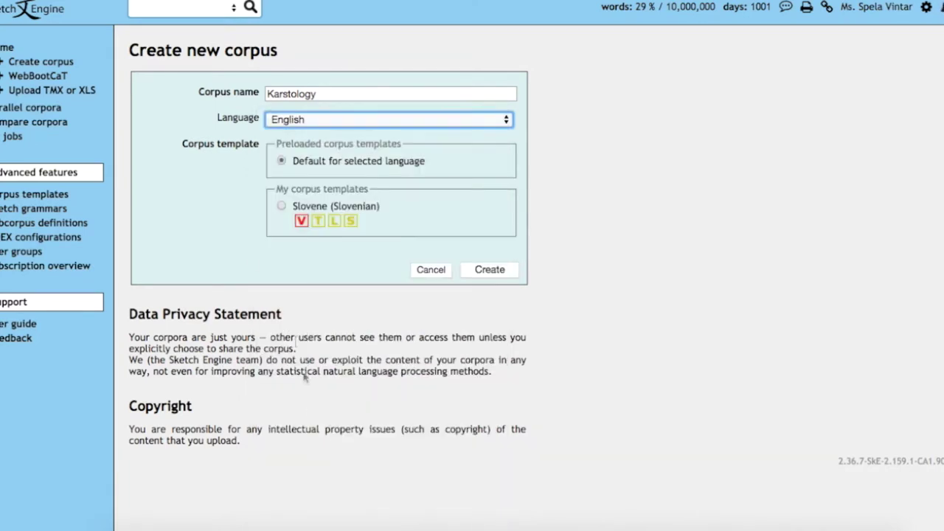
{"action": "left_click", "coordinate": [490, 270]}
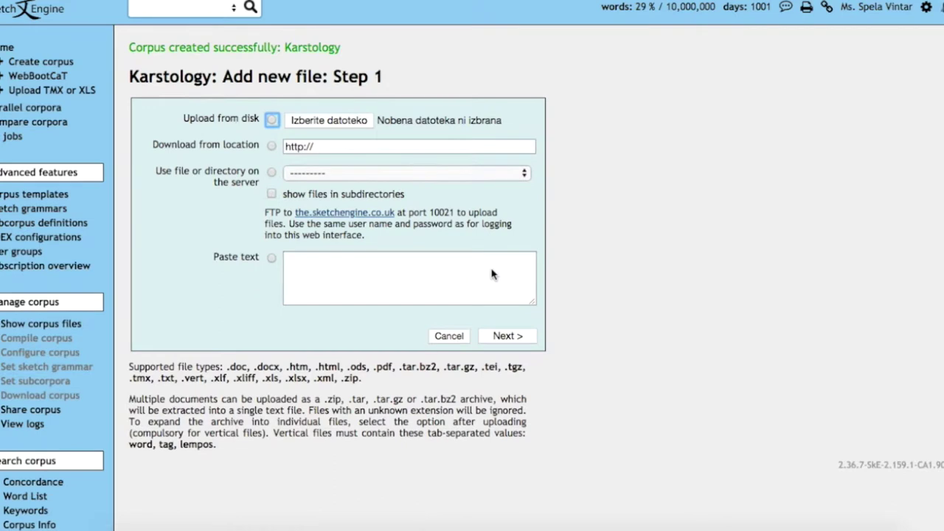
Upload karst_rock_features-Gines.txt from disk as plain text into the Karstology corpus.
{"action": "left_click", "coordinate": [349, 122]}
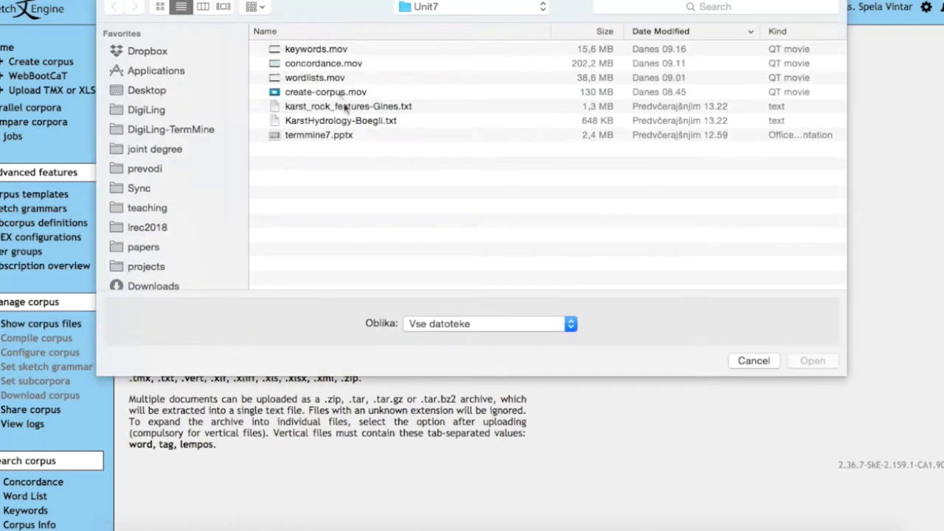
{"action": "left_click", "coordinate": [339, 107]}
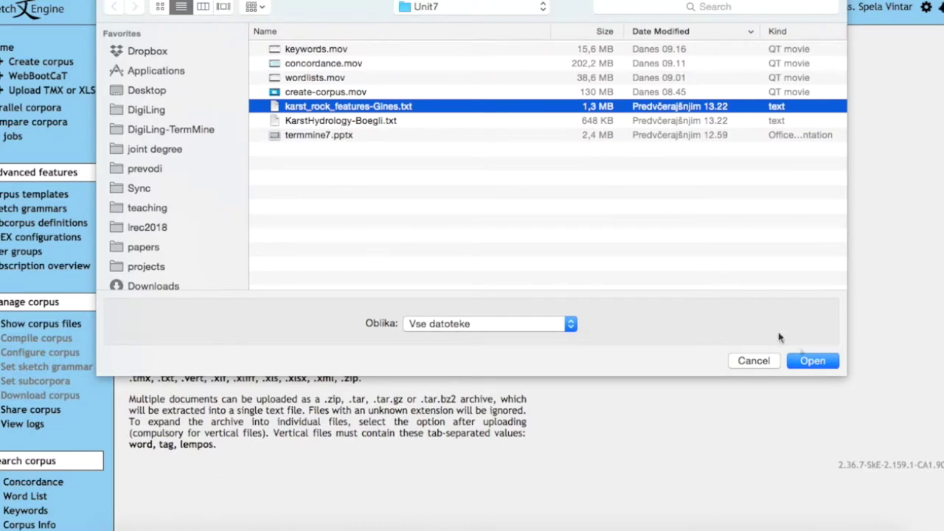
{"action": "left_click", "coordinate": [812, 361]}
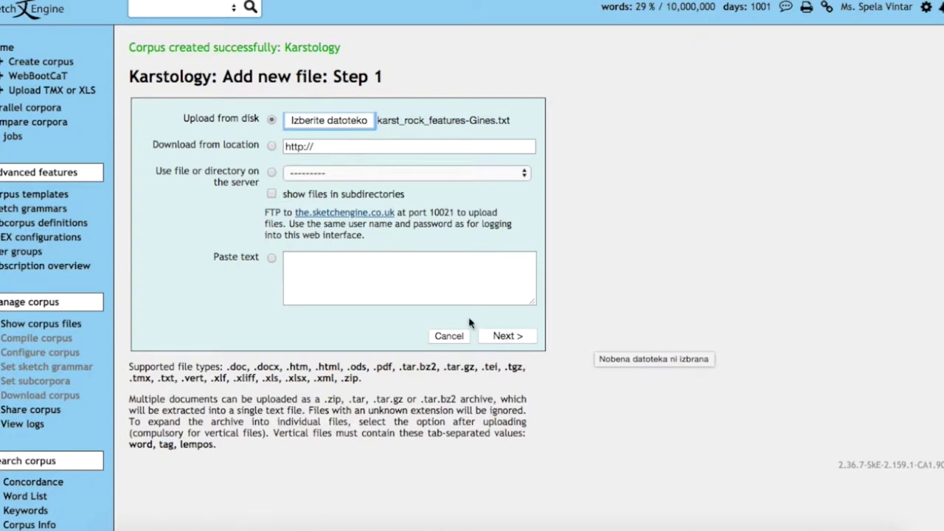
{"action": "left_click", "coordinate": [506, 336]}
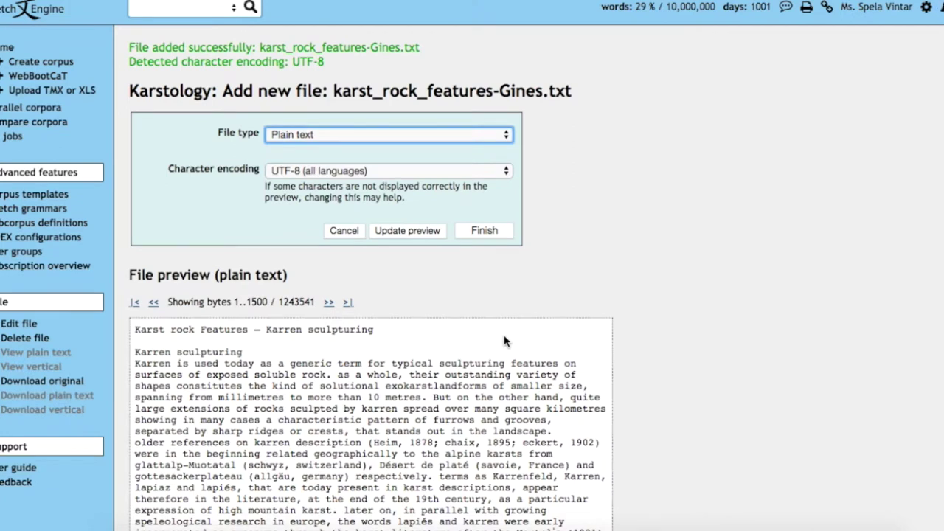
{"action": "left_click", "coordinate": [484, 231]}
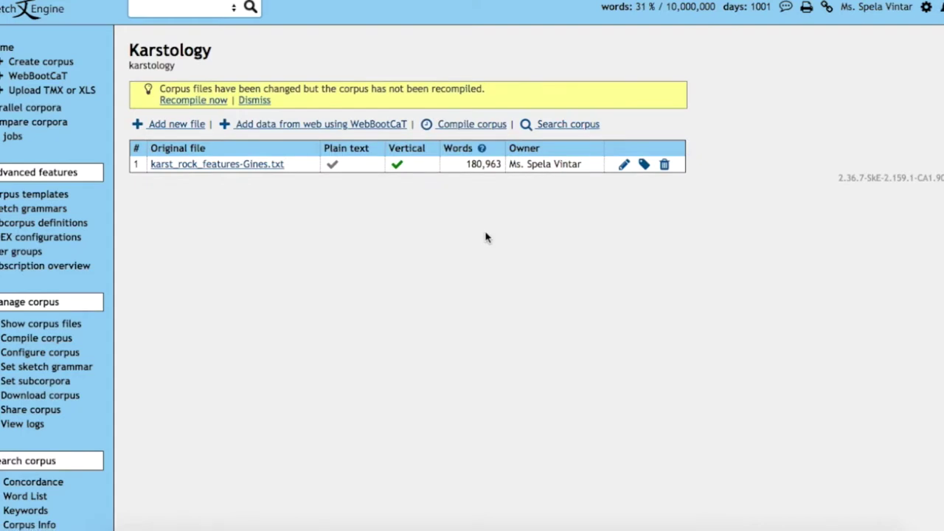
Upload KarstHydrology-Boegli.txt from disk as a second plain-text file in Karstology.
{"action": "left_click", "coordinate": [177, 126]}
{"action": "left_click", "coordinate": [310, 92]}
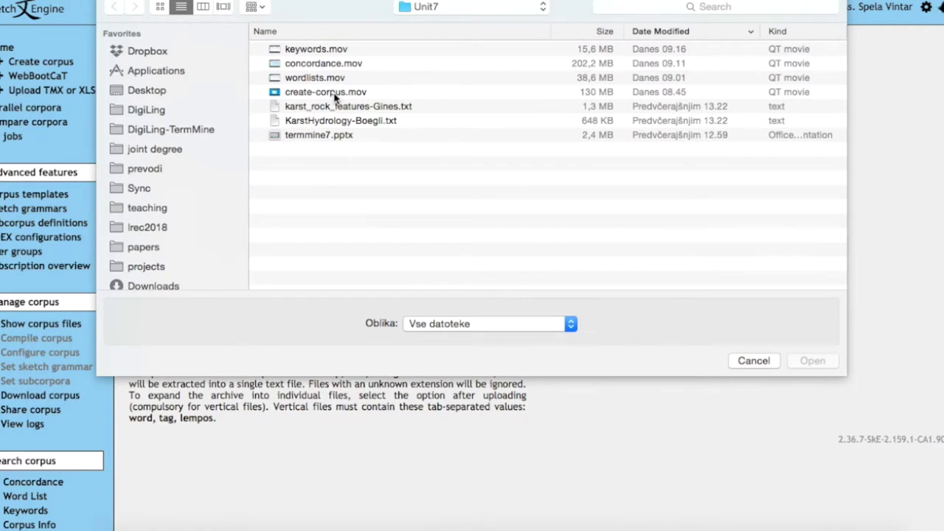
{"action": "left_click", "coordinate": [359, 122]}
{"action": "left_click", "coordinate": [803, 364]}
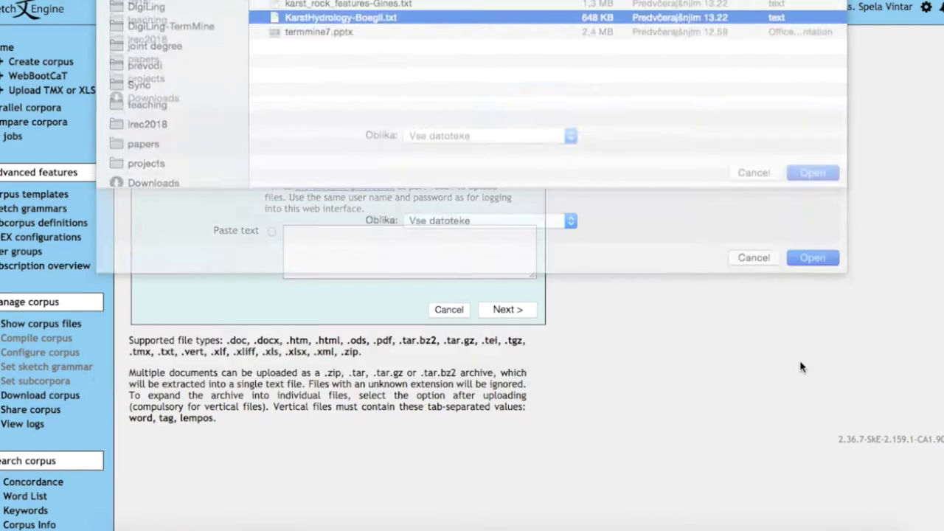
{"action": "left_click", "coordinate": [508, 311]}
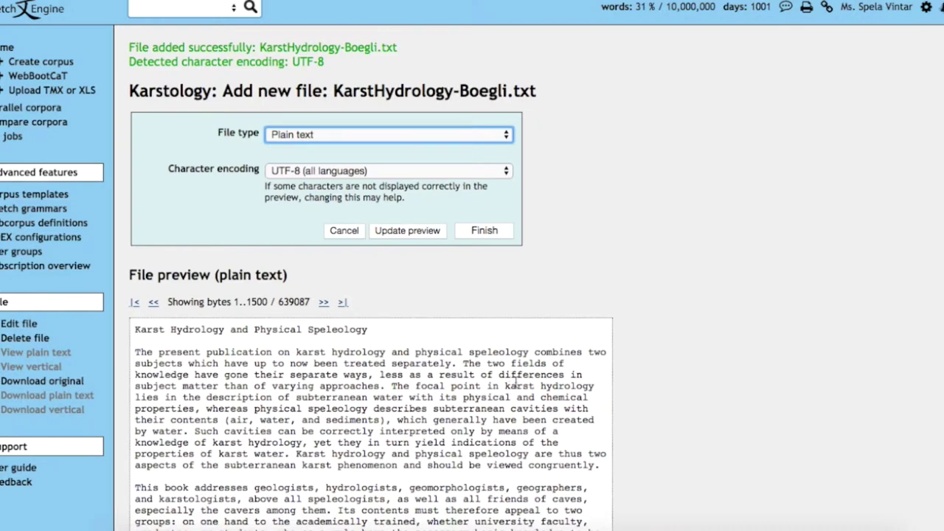
{"action": "left_click", "coordinate": [494, 233]}
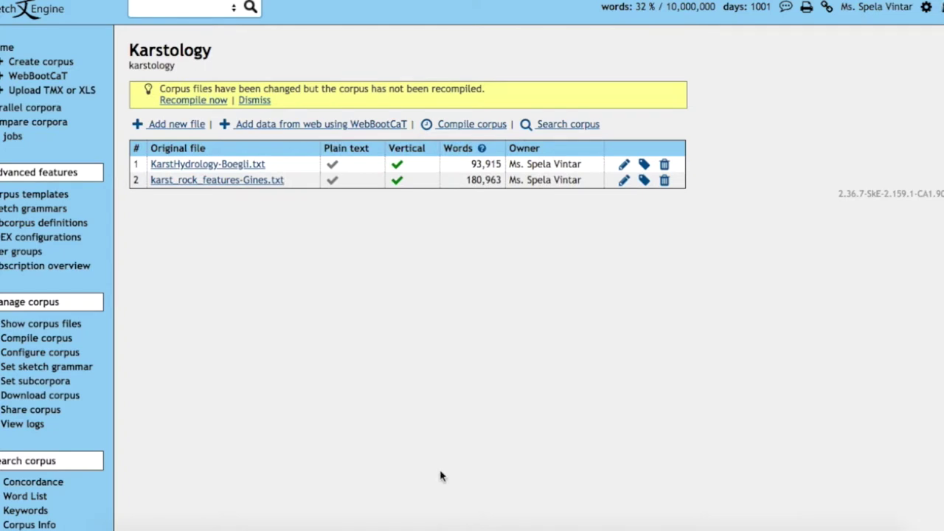
Start a WebBootCaT collection named karst-web with seed words "karst features" "karst cave" "karst hydrology".
{"action": "left_click", "coordinate": [301, 125]}
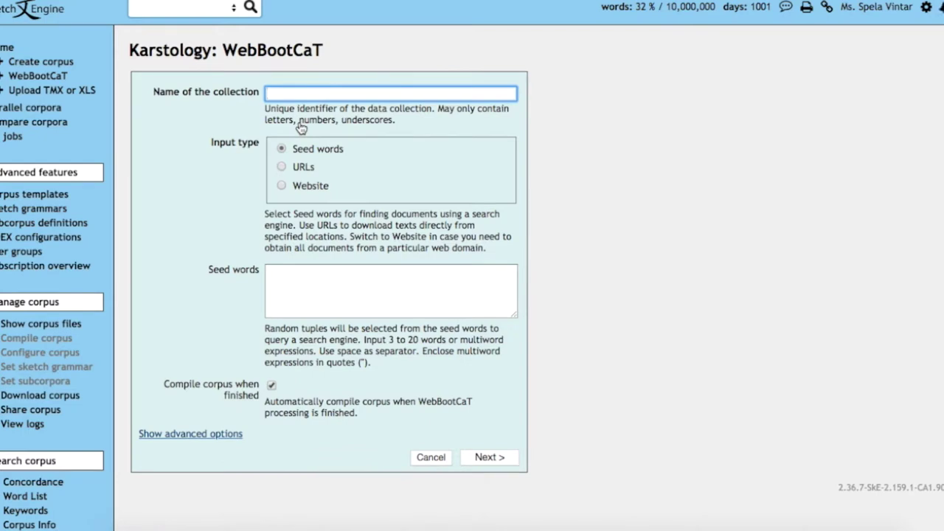
{"action": "type", "text": "karst-web"}
{"action": "left_click", "coordinate": [295, 112]}
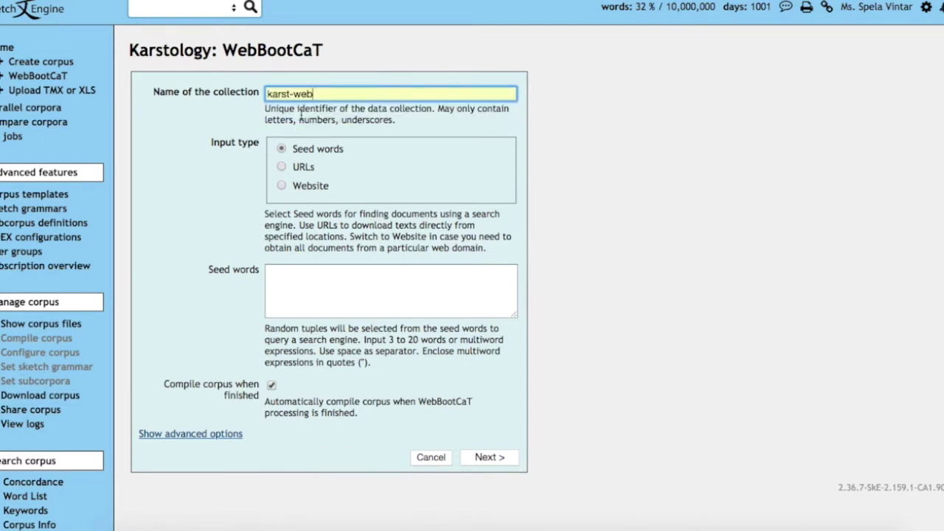
{"action": "left_click", "coordinate": [305, 274]}
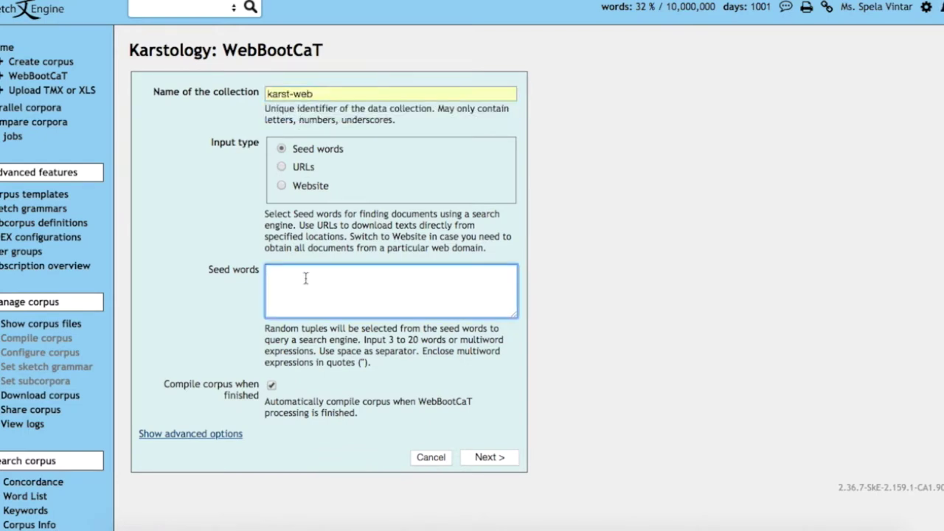
{"action": "type", "text": "\"karst features\" \"karst cave\""}
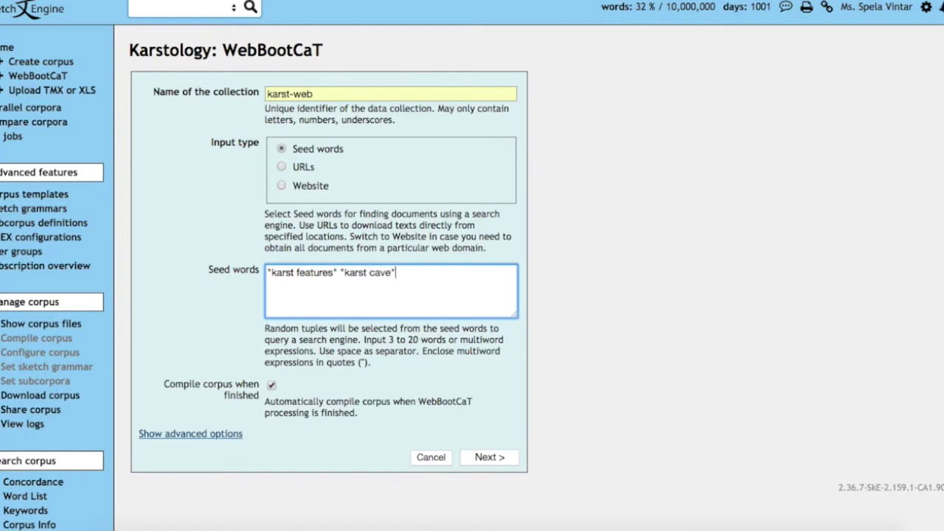
{"action": "type", "text": " \"karst hydrology\""}
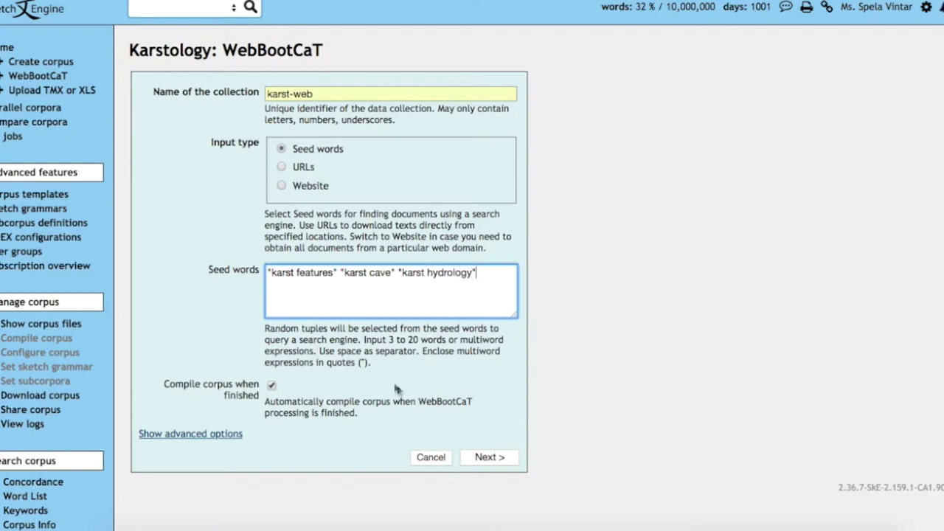
Search the web with the seeds, untick the researchgate Karst-Hydrogeology page, and download the remaining URLs.
{"action": "left_click", "coordinate": [480, 458]}
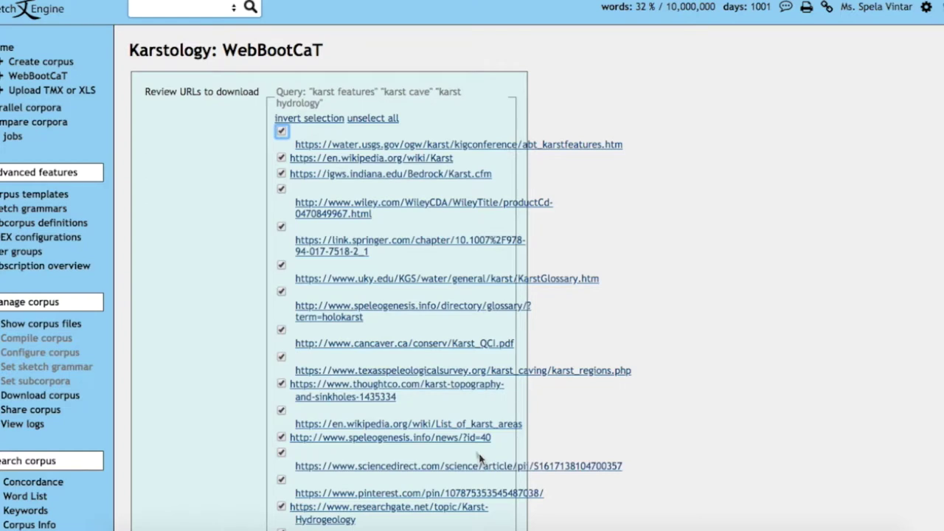
{"action": "scroll", "coordinate": [346, 320], "scroll_direction": "down", "scroll_amount": 5}
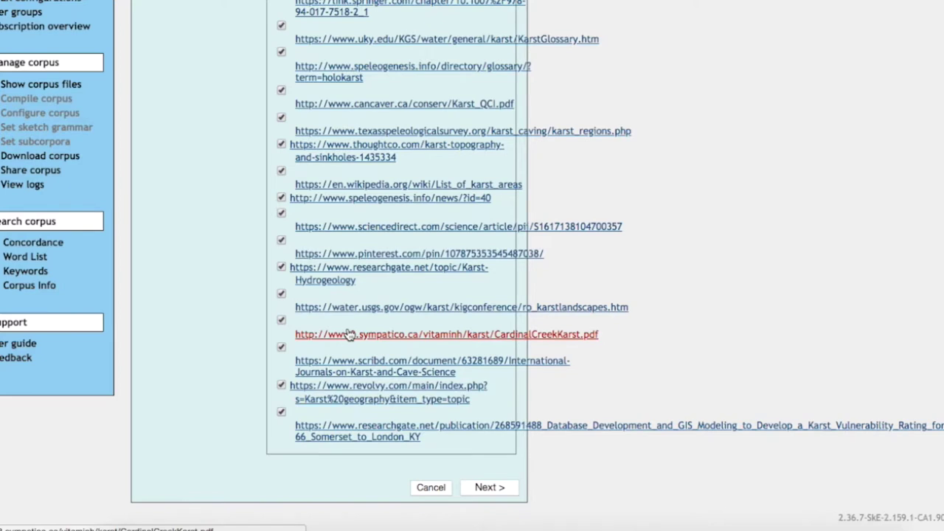
{"action": "left_click", "coordinate": [281, 267]}
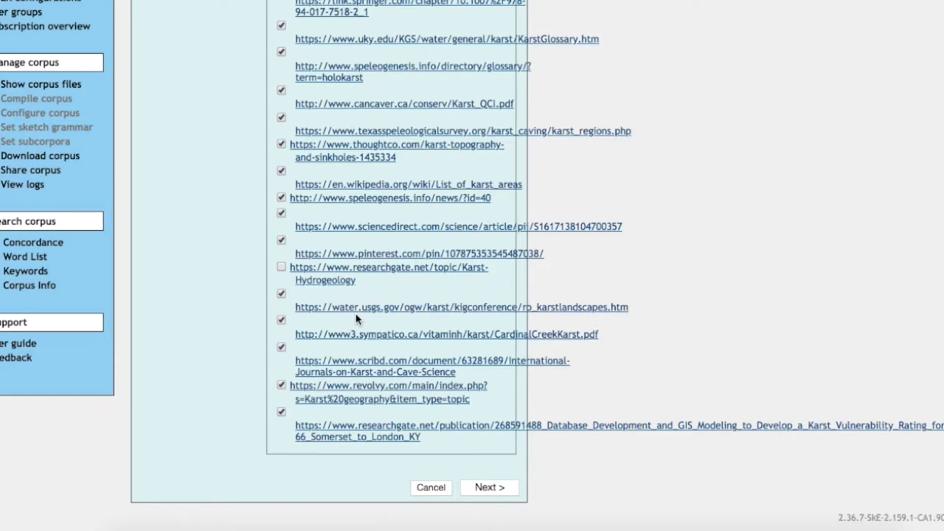
{"action": "scroll", "coordinate": [356, 318], "scroll_direction": "up", "scroll_amount": 3}
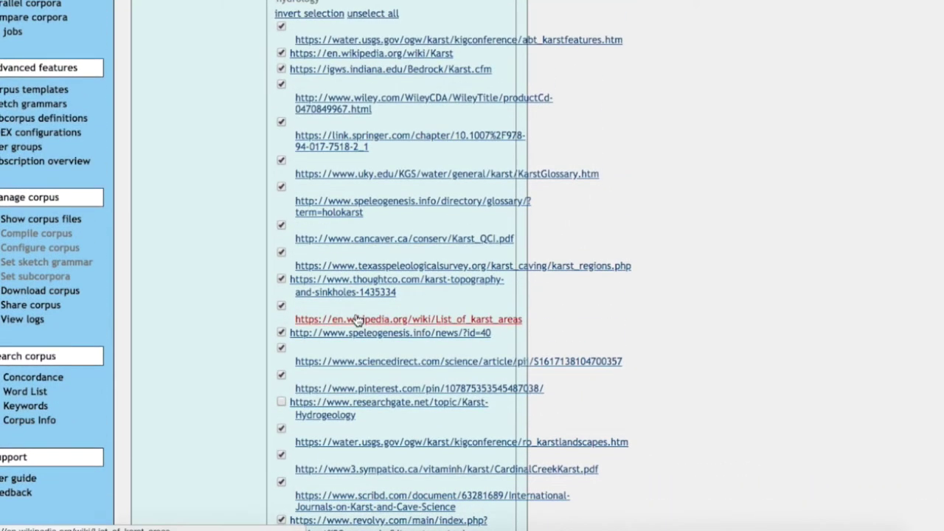
{"action": "scroll", "coordinate": [356, 318], "scroll_direction": "up", "scroll_amount": 2}
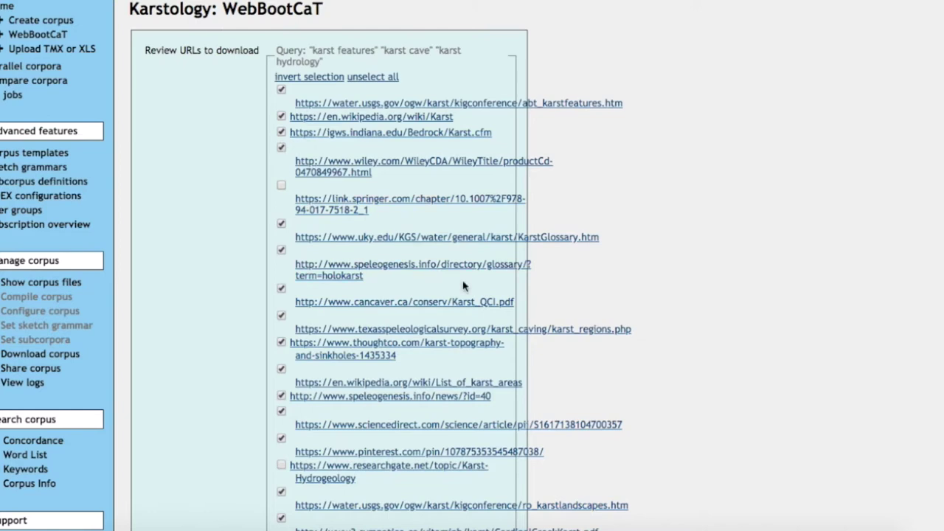
{"action": "scroll", "coordinate": [495, 459], "scroll_direction": "down", "scroll_amount": 3}
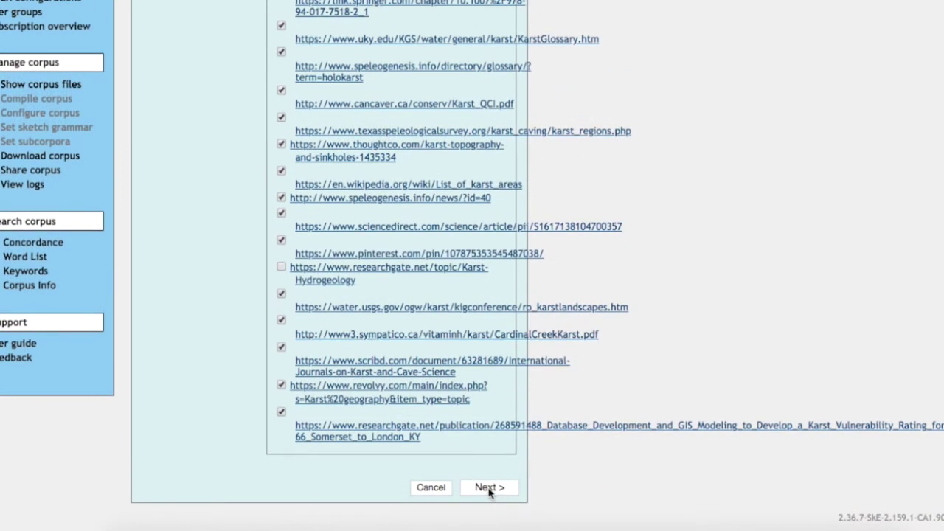
{"action": "left_click", "coordinate": [490, 490]}
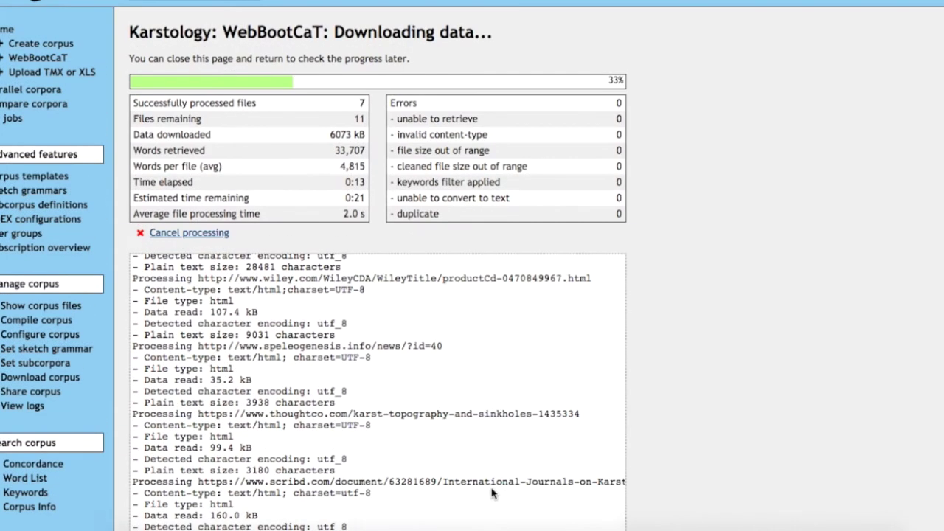
Let the download finish at 17 files and 46,201 words, then compile Karstology.
{"action": "scroll", "coordinate": [693, 392], "scroll_direction": "down", "scroll_amount": 1}
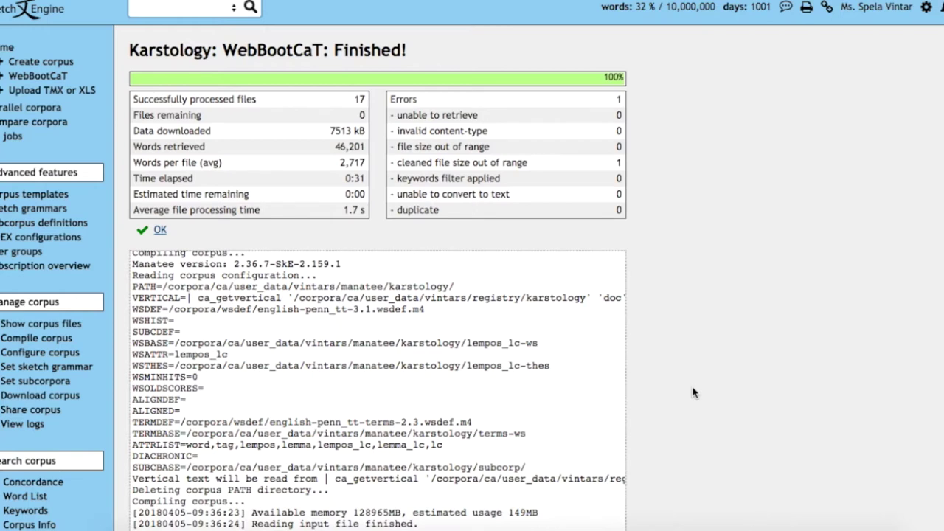
{"action": "scroll", "coordinate": [693, 393], "scroll_direction": "down", "scroll_amount": 1}
{"action": "left_click", "coordinate": [158, 219]}
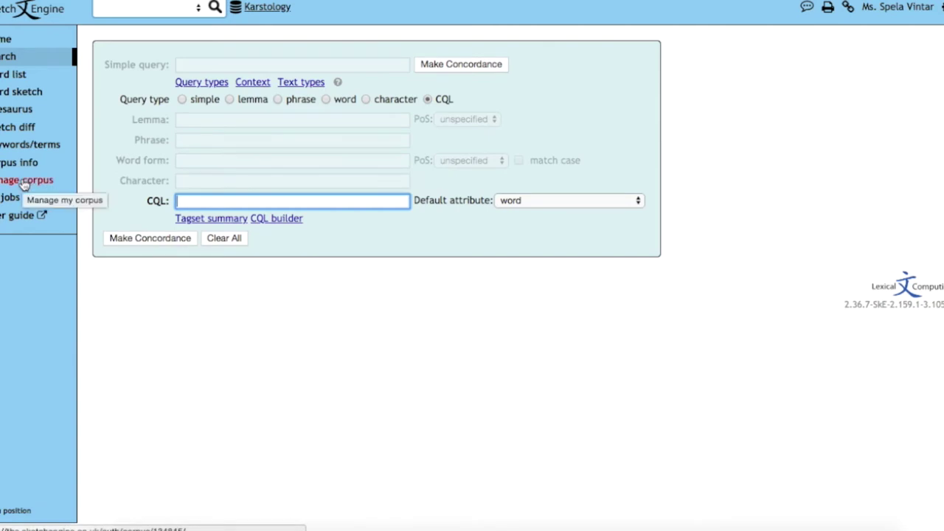
Open the metadata editor for KarstHydrology-Boegli.txt and add a second attribute row.
{"action": "left_click", "coordinate": [25, 181]}
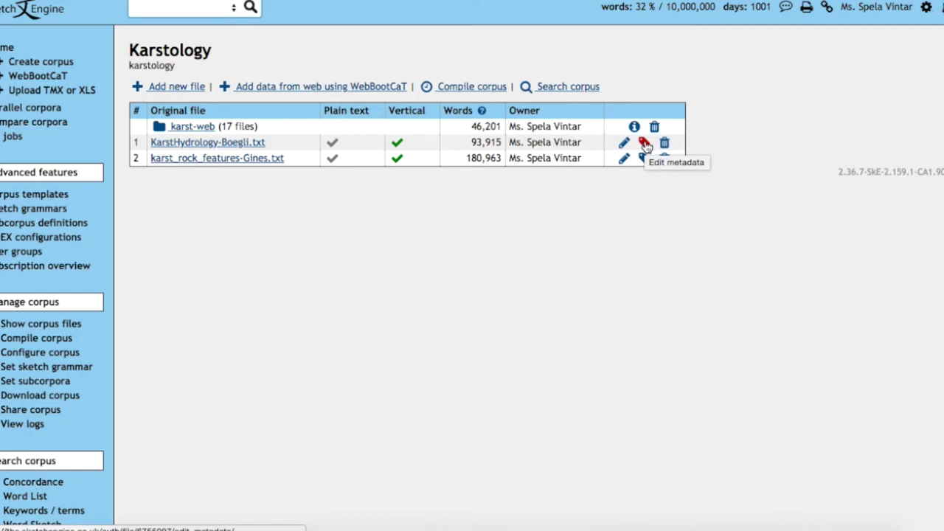
{"action": "left_click", "coordinate": [643, 143]}
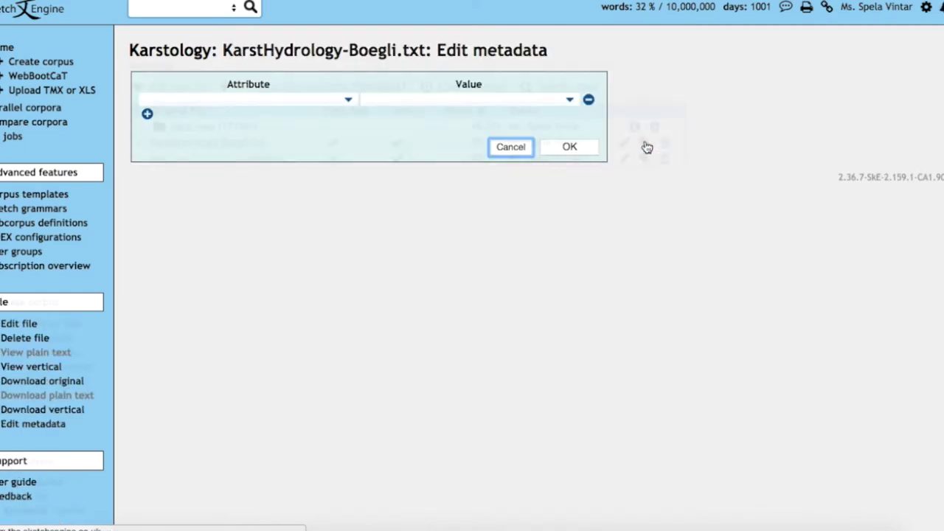
{"action": "left_click", "coordinate": [348, 101]}
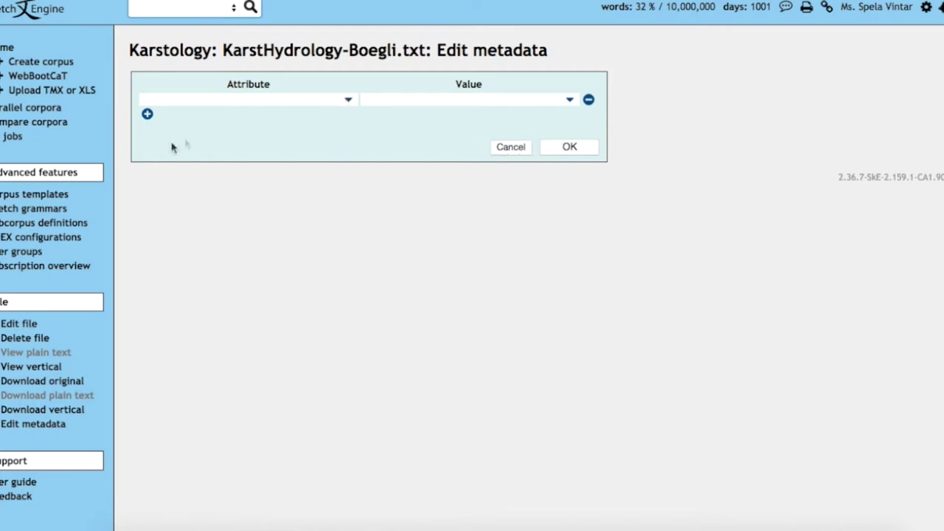
{"action": "left_click", "coordinate": [147, 115]}
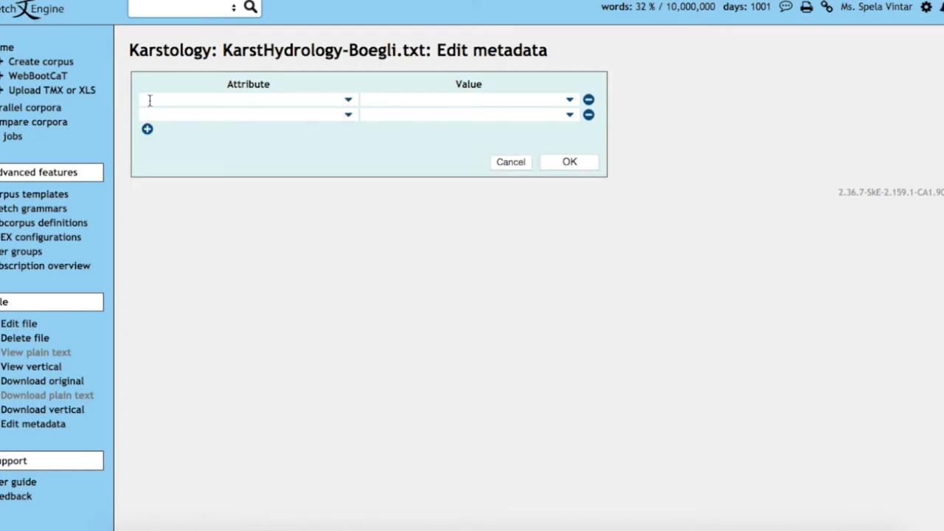
Enter attribute author with the writer's name and attribute year with value 1989.
{"action": "left_click", "coordinate": [149, 100]}
{"action": "type", "text": "author"}
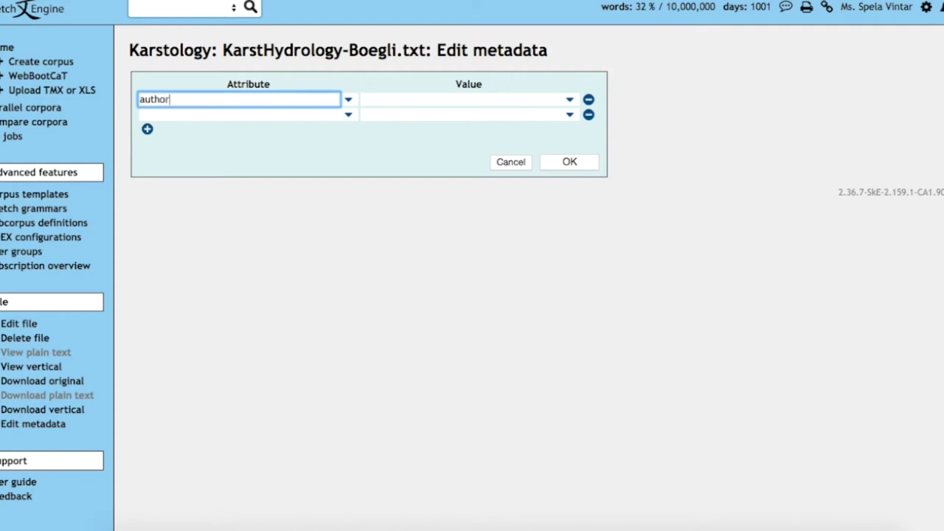
{"action": "left_click", "coordinate": [372, 101]}
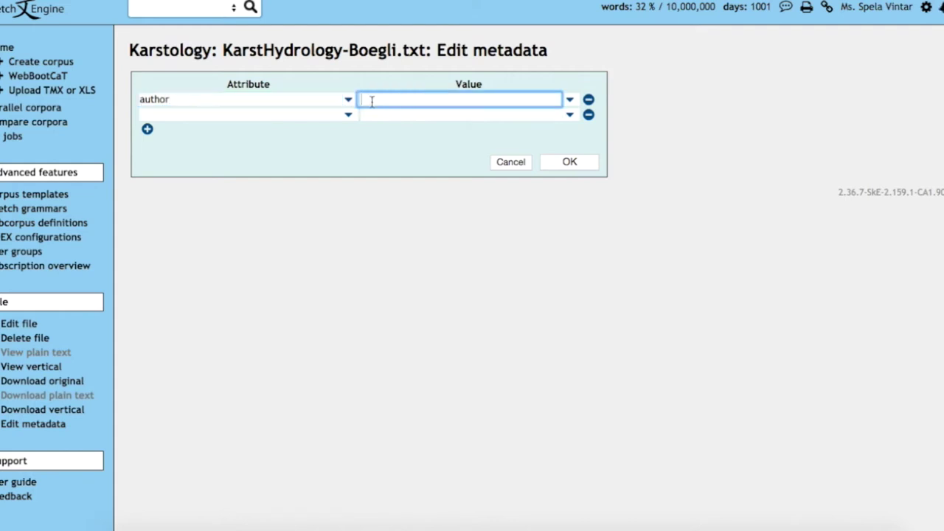
{"action": "type", "text": "Alfred Bo"}
{"action": "type", "text": "egli"}
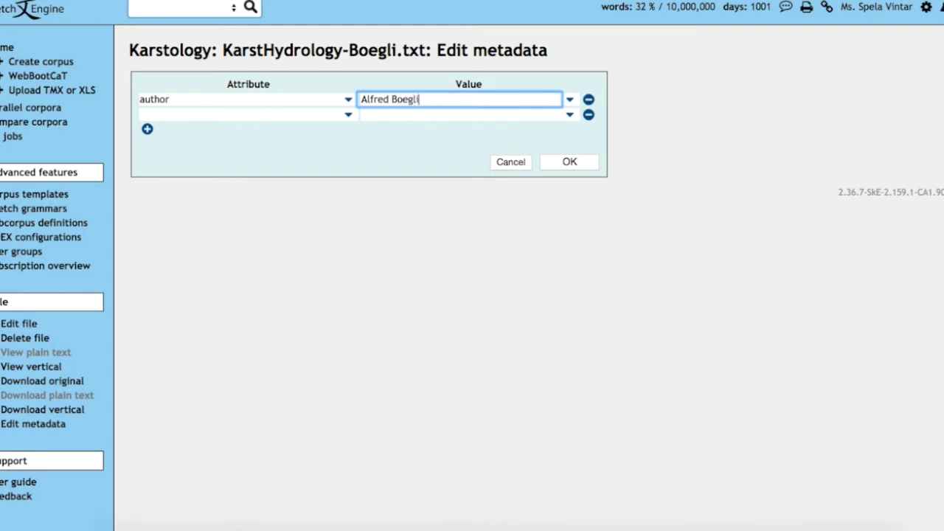
{"action": "left_click", "coordinate": [268, 115]}
{"action": "type", "text": "year"}
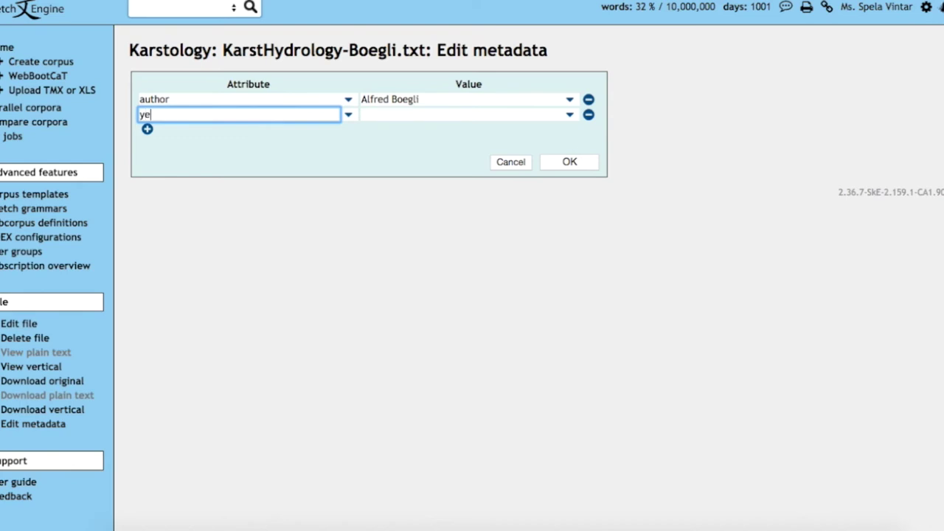
{"action": "left_click", "coordinate": [392, 115]}
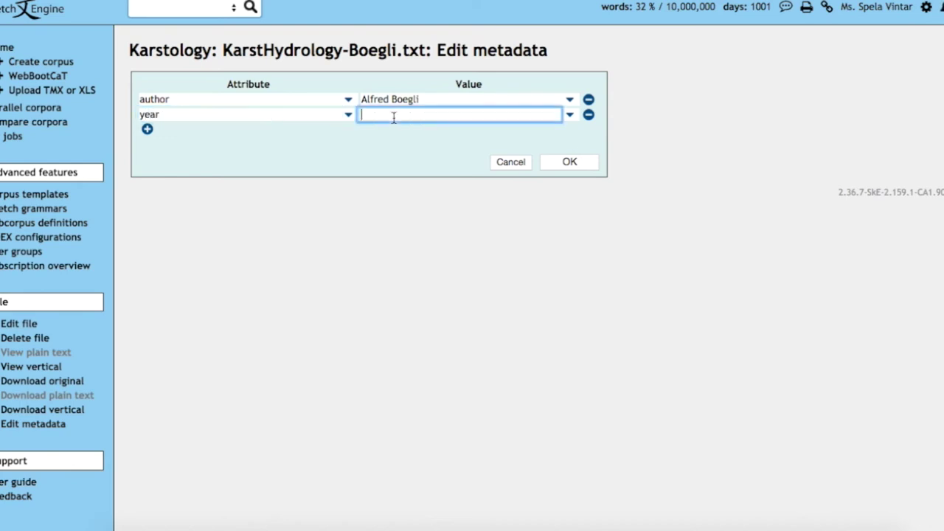
{"action": "type", "text": "1989"}
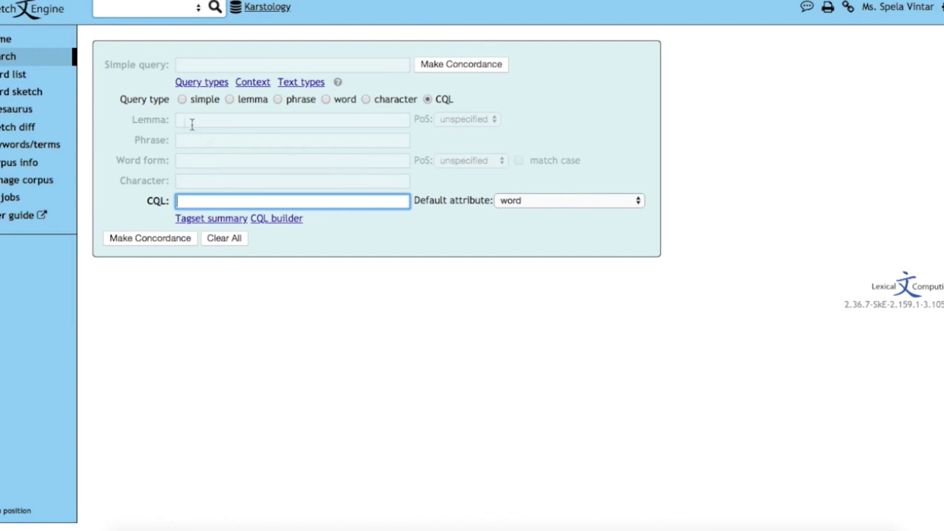
Show the Karstology corpus info, now at 19 documents and 421,174 tokens.
{"action": "left_click", "coordinate": [24, 168]}
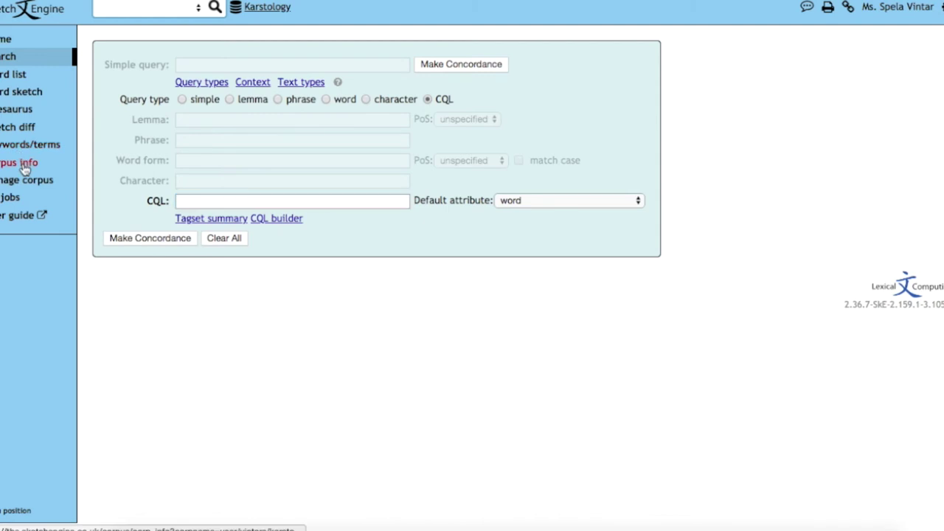